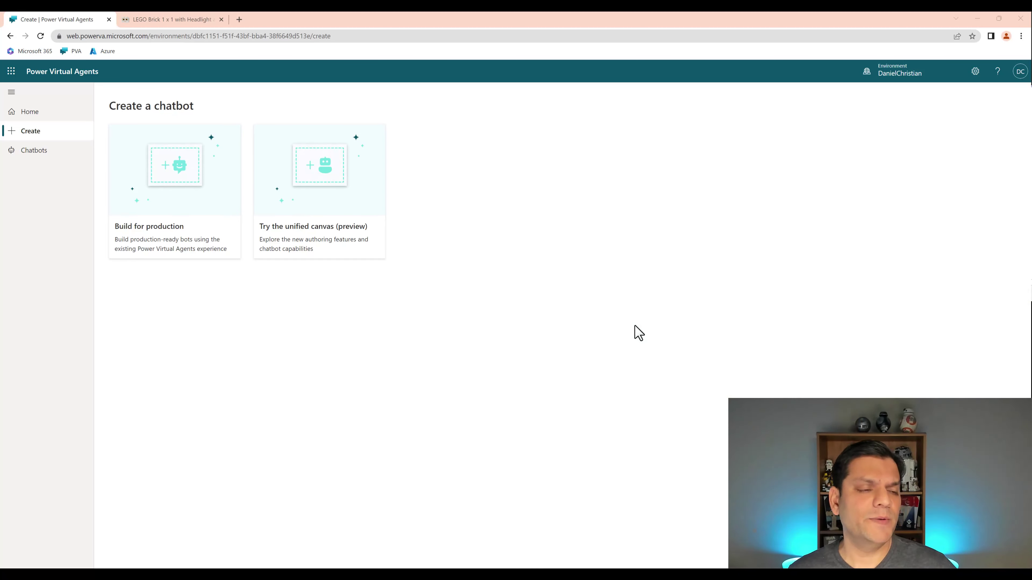
- Start a unified canvas preview chatbot, then bring the Brick Owl site into view
left_click(316, 191)
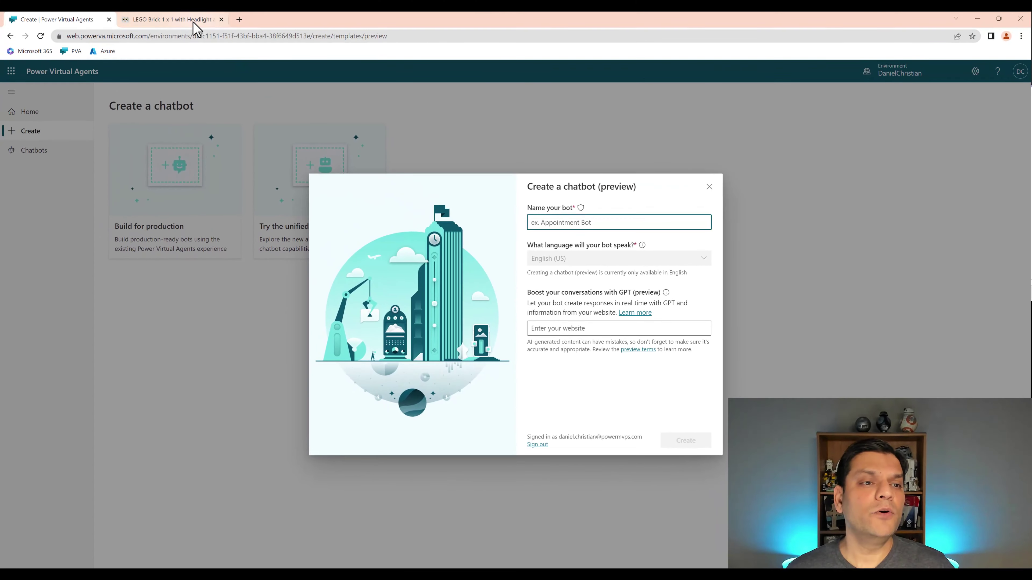
left_click(193, 22)
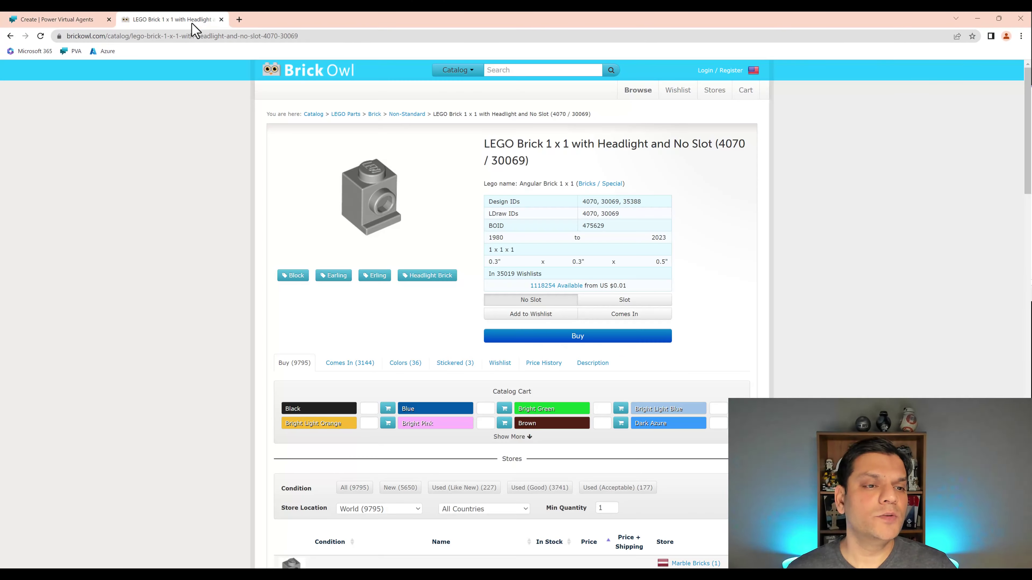
- Go to the brickowl.com home page and select its address to copy
left_click(326, 78)
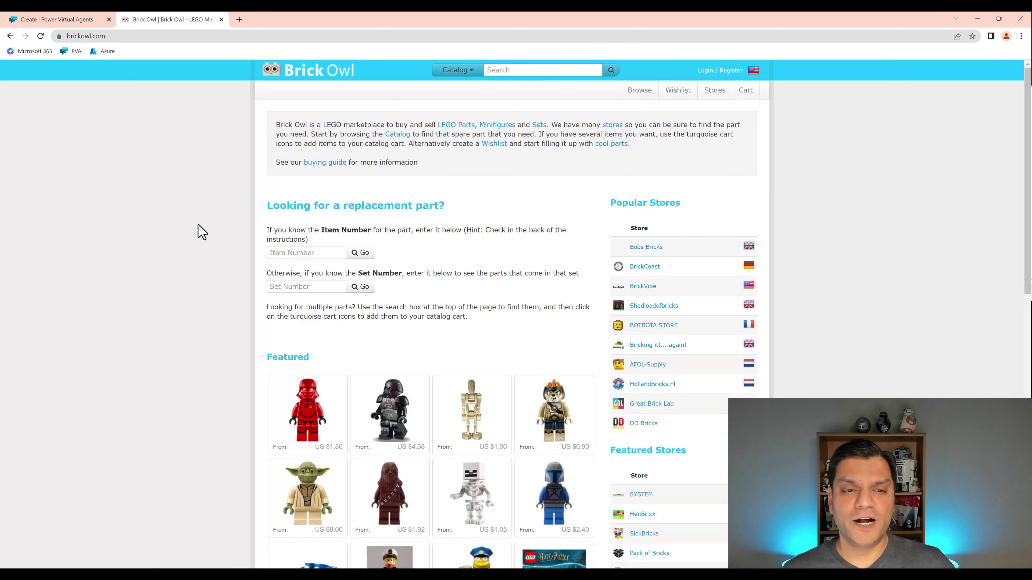
left_click(141, 35)
key("ctrl+c")
left_click(80, 19)
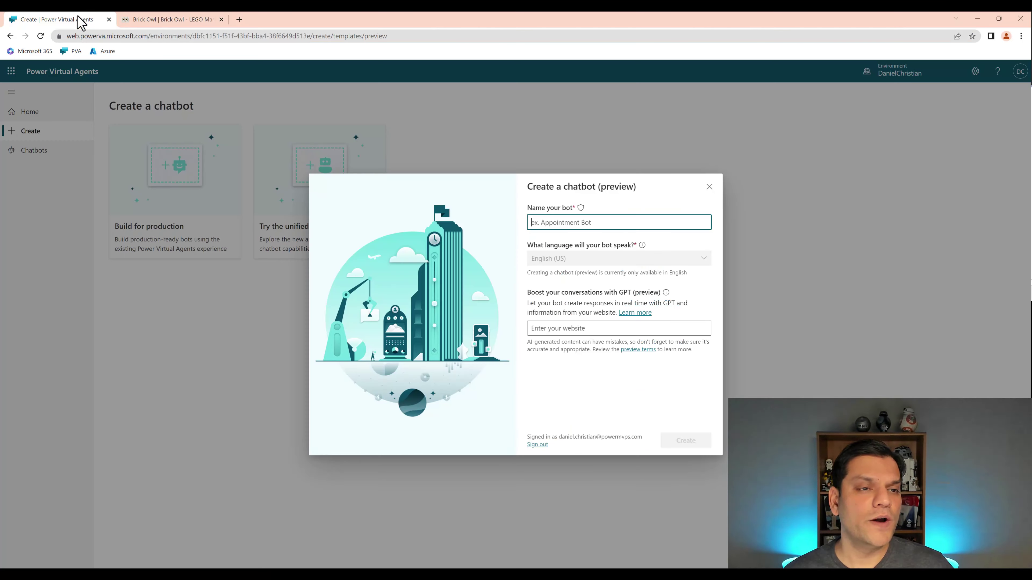
left_click(587, 329)
key("ctrl+v")
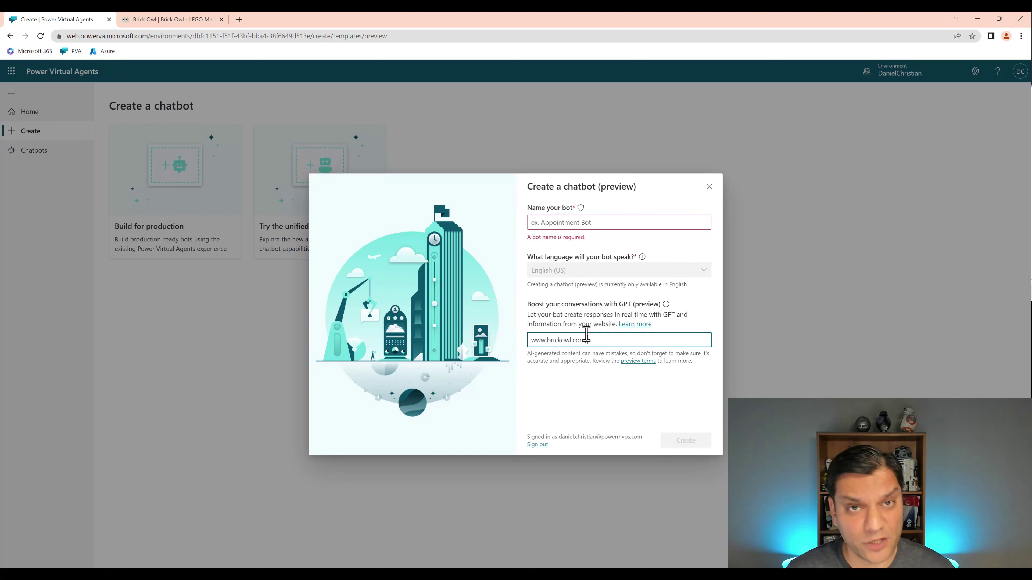
left_click(196, 21)
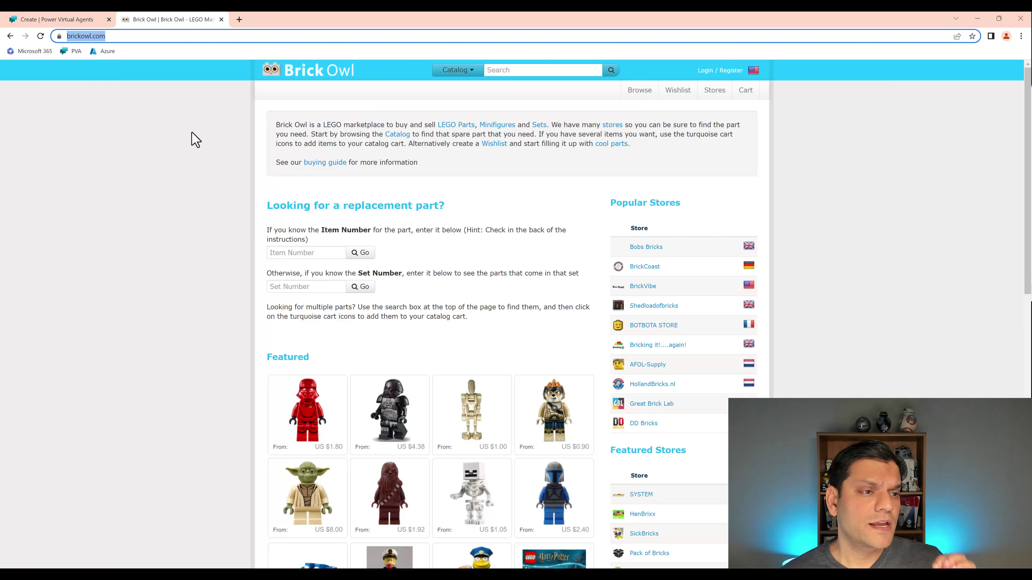
left_click(67, 19)
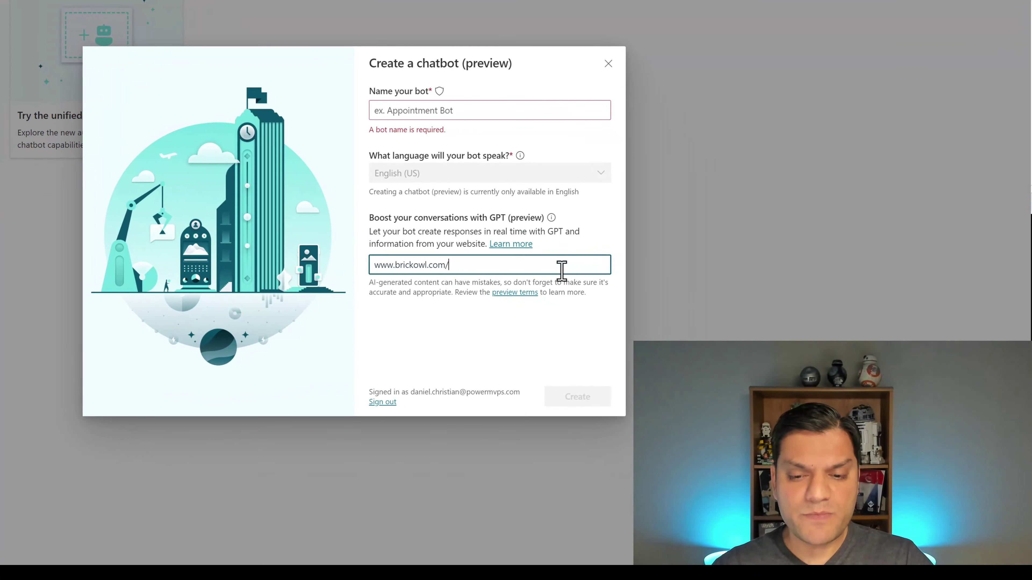
key("BackSpace")
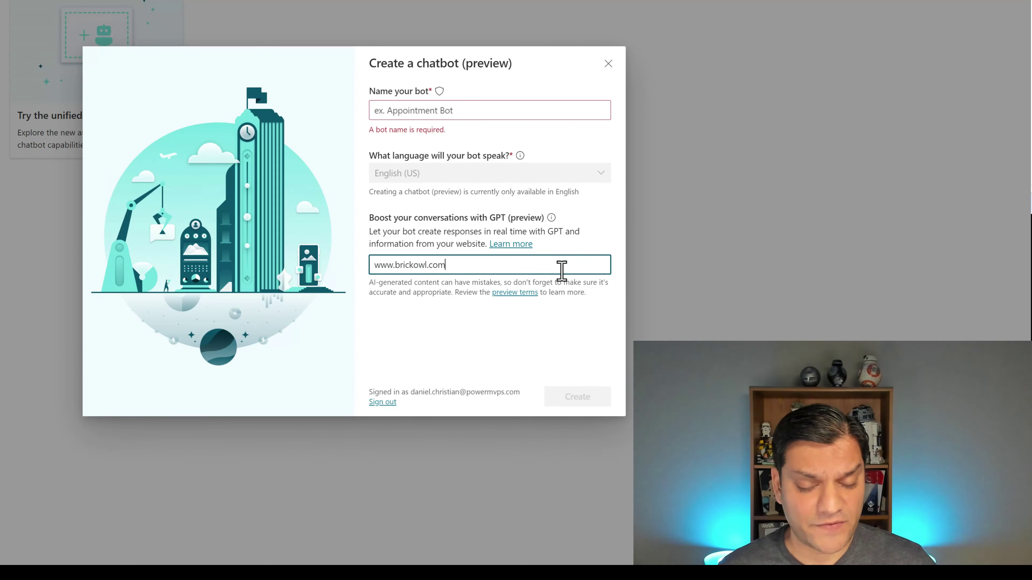
type("/")
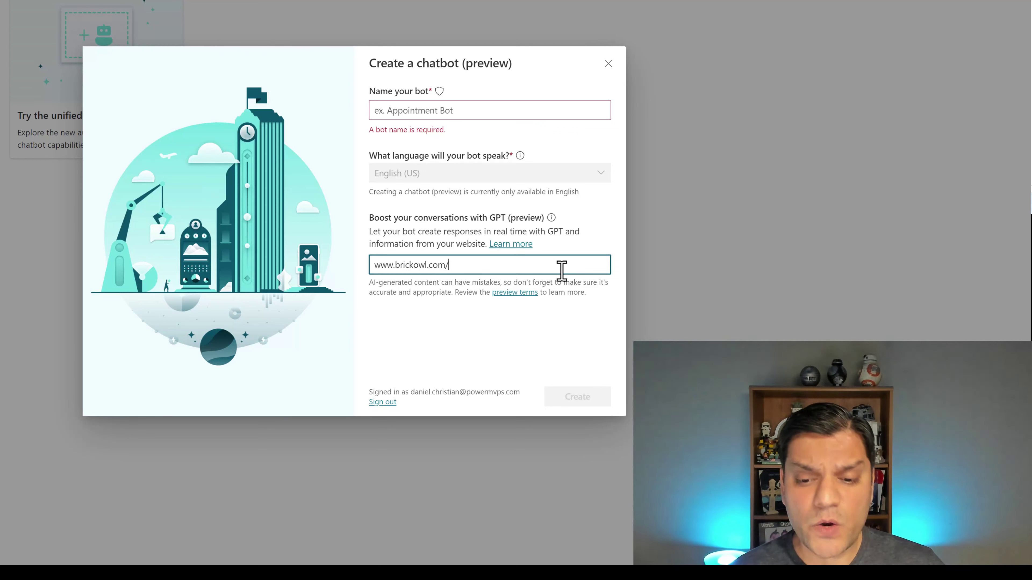
type("model")
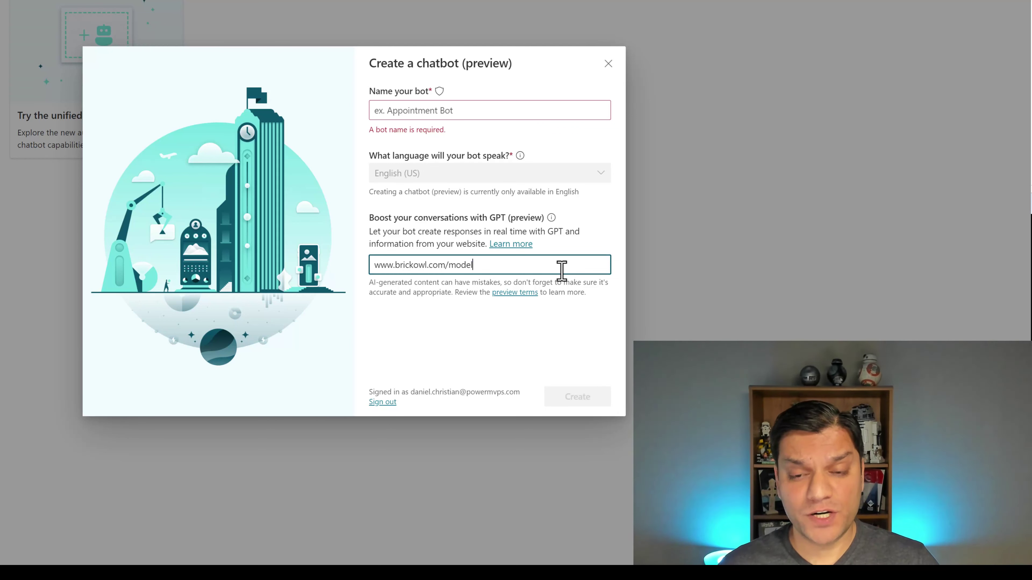
type("/")
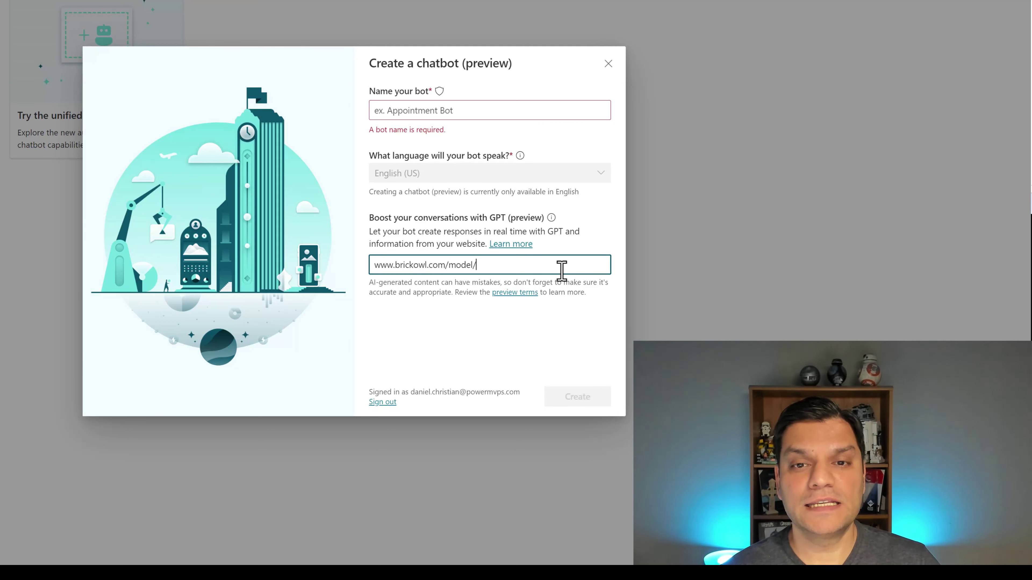
type("details")
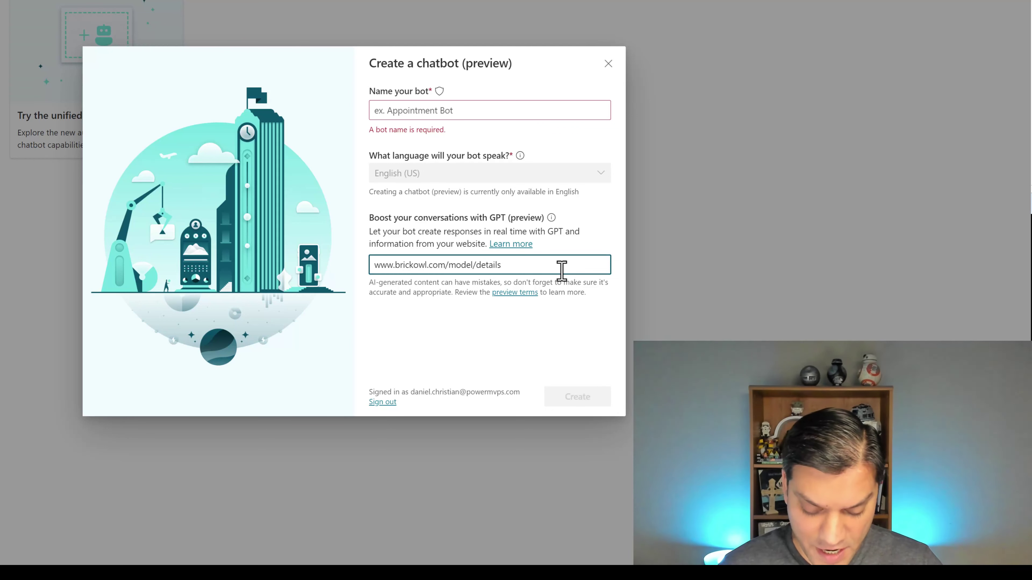
type("/dadfd")
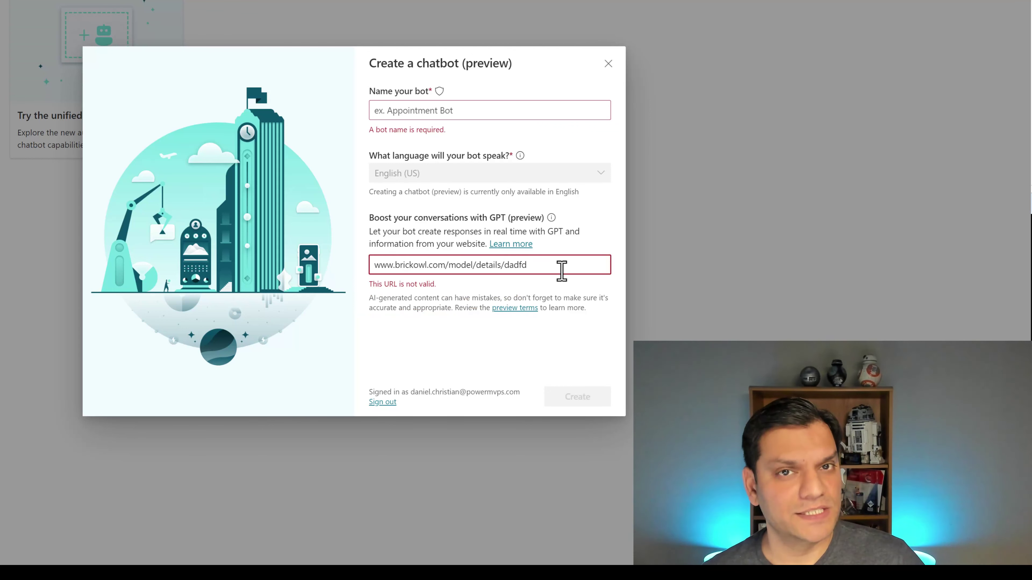
key("BackSpace")
key("BackSpace")
key("BackSpace")
key("BackSpace")
key("BackSpace")
key("BackSpace")
key("BackSpace")
key("BackSpace")
key("BackSpace")
key("BackSpace")
key("BackSpace")
key("BackSpace")
key("BackSpace")
key("BackSpace")
key("BackSpace")
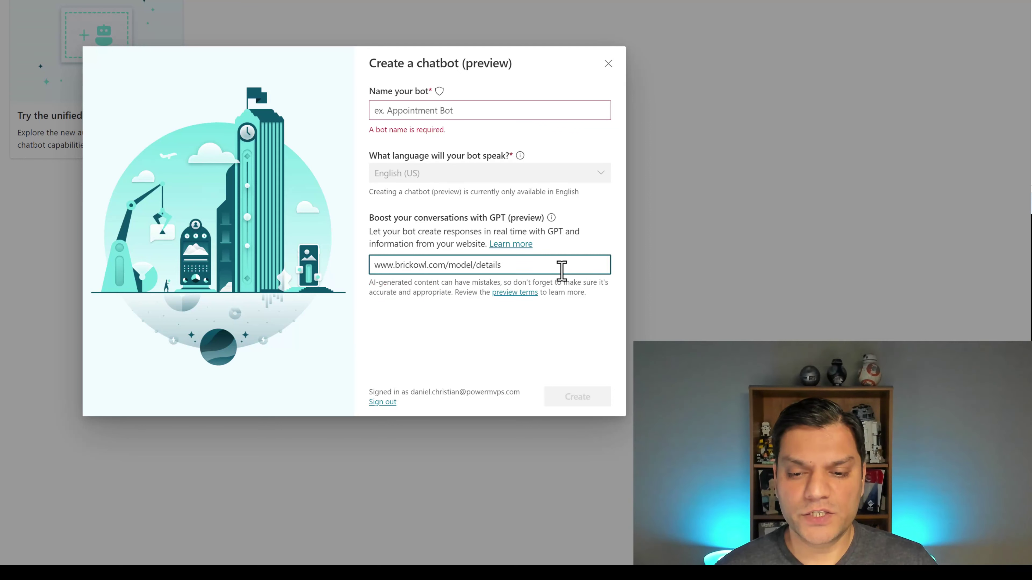
key("BackSpace")
key("BackSpace")
key("BackSpace")
key("BackSpace")
key("BackSpace")
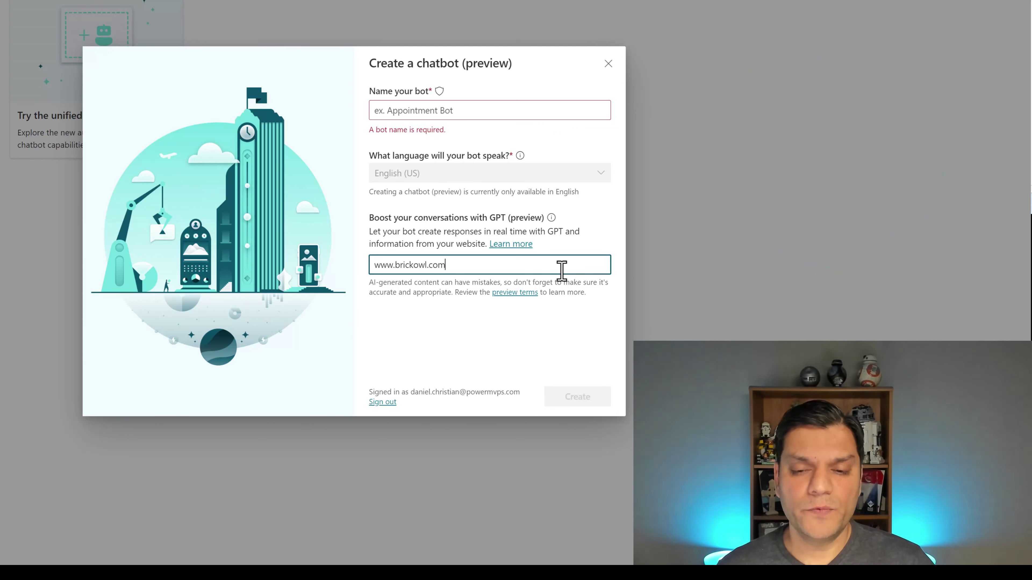
- Name the bot 'Live demo' and create it
left_click(438, 110)
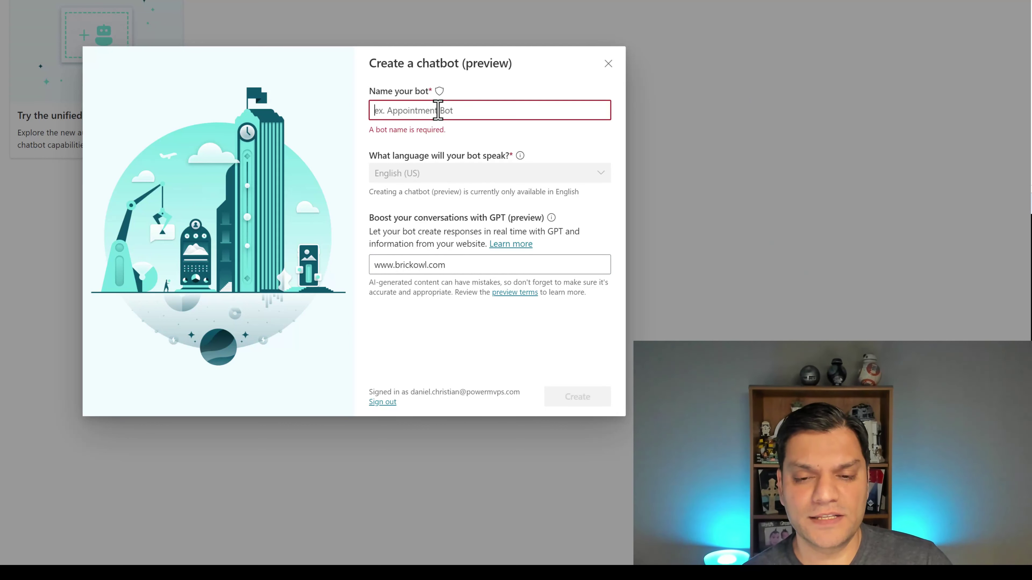
type("Live demo")
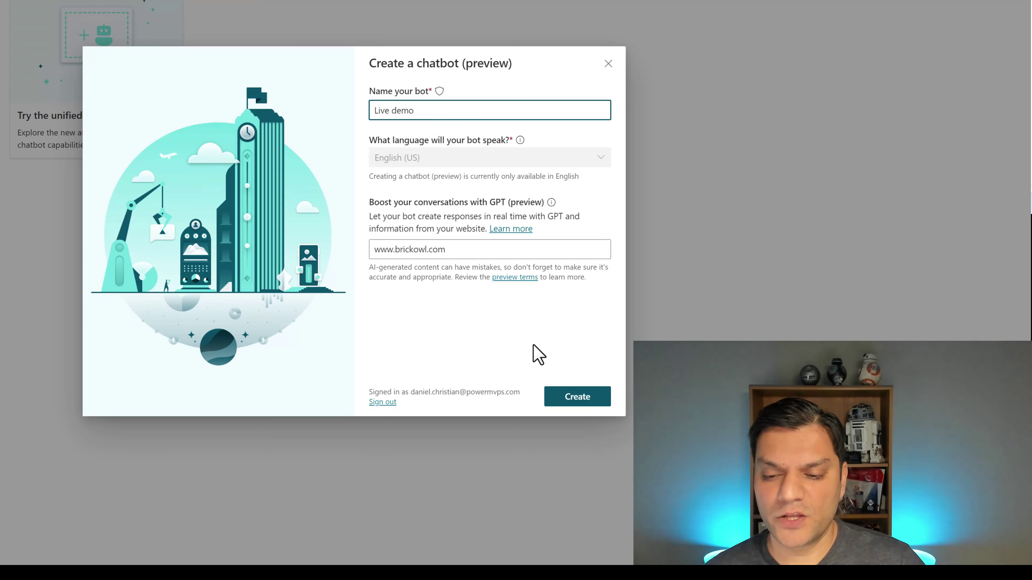
left_click(579, 398)
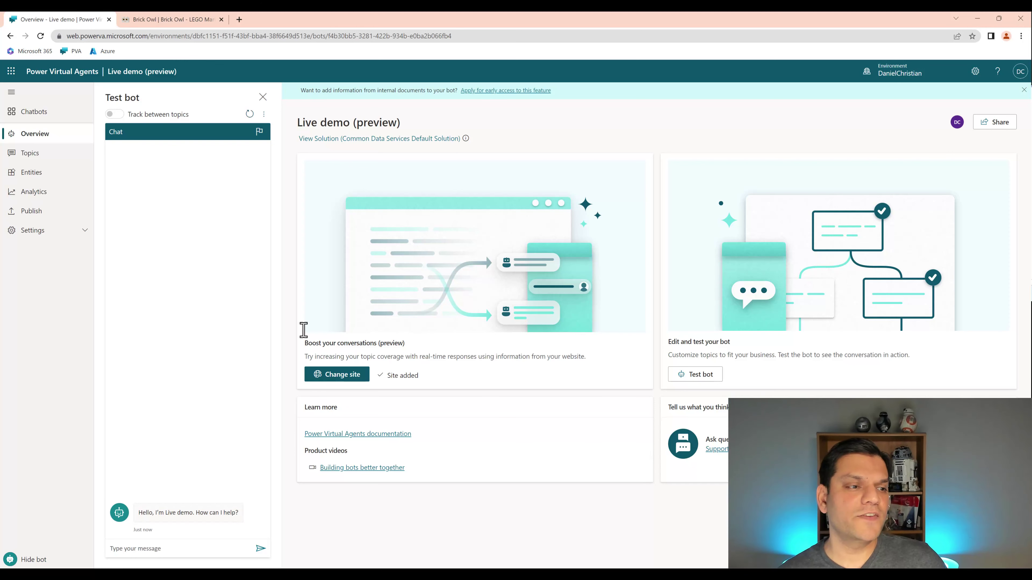
- Open the Topics page, try New topic, and return to the topics list
left_click(31, 155)
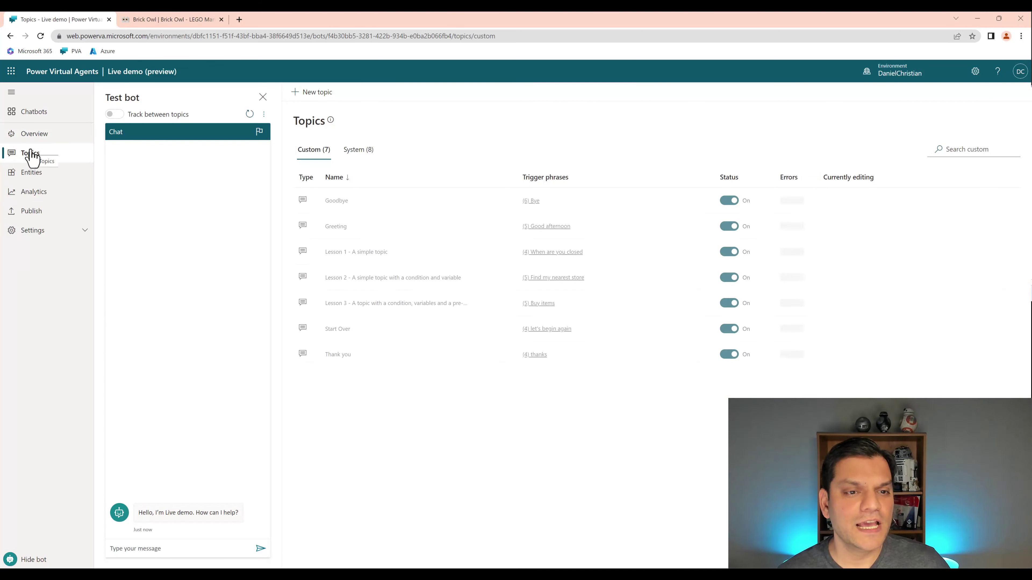
left_click(313, 95)
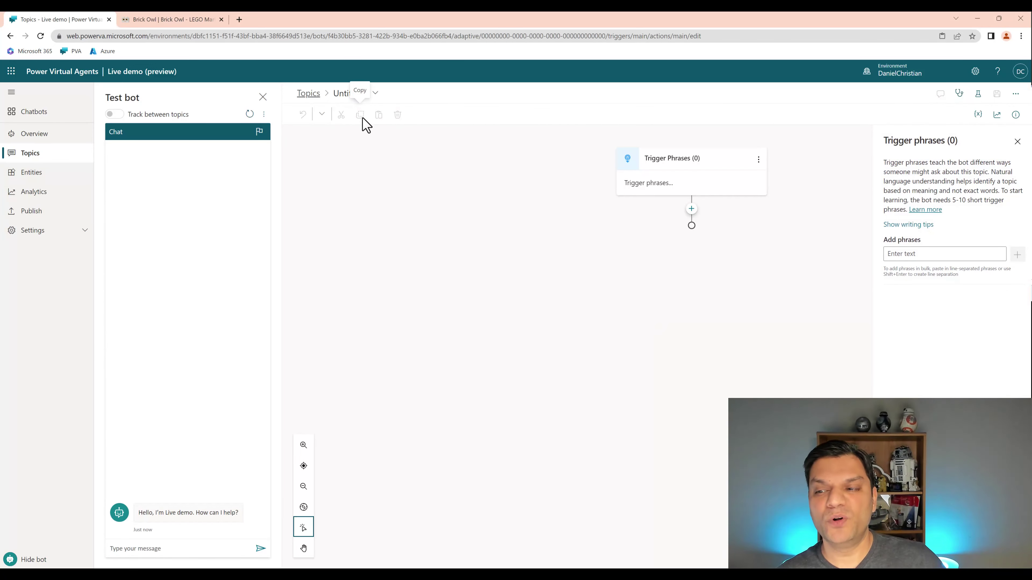
left_click(310, 94)
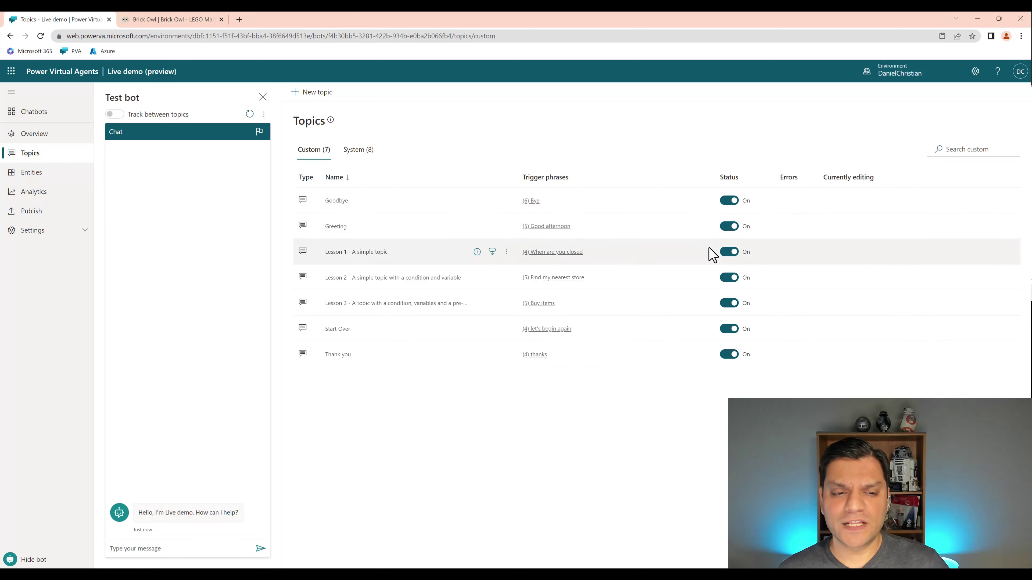
- Switch off the Lesson 1, Lesson 2 and Lesson 3 topics
left_click(727, 254)
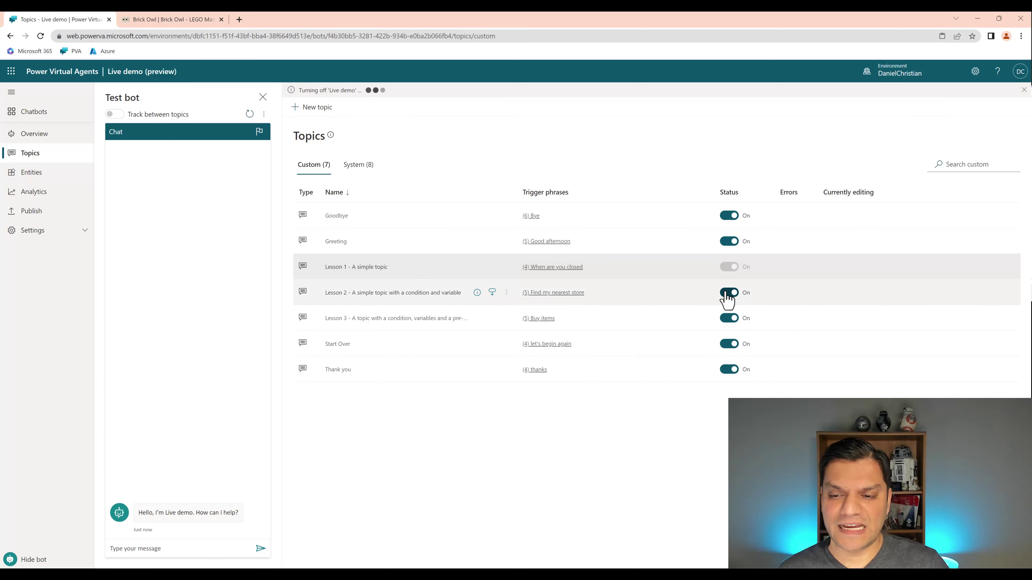
left_click(727, 293)
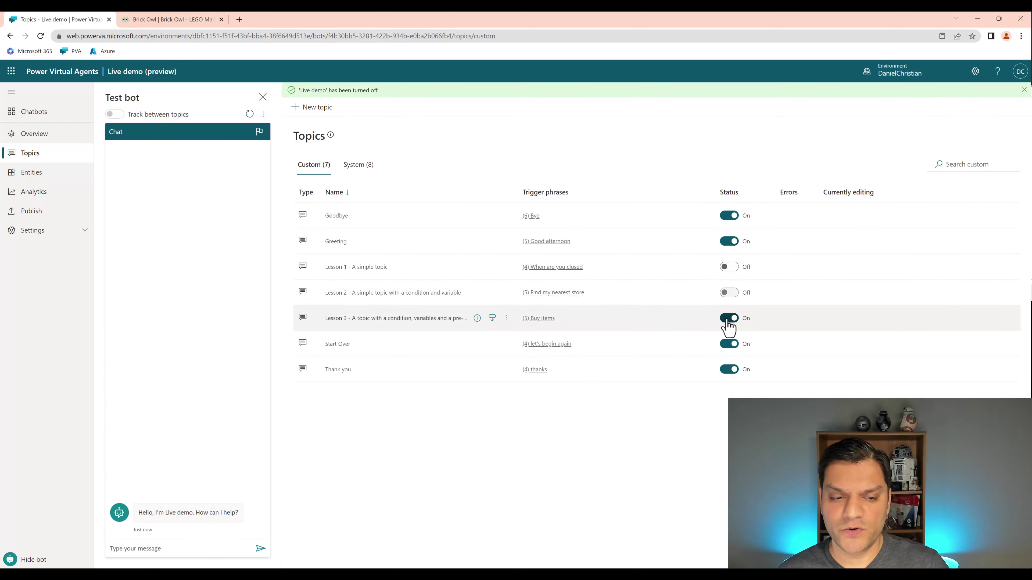
left_click(727, 319)
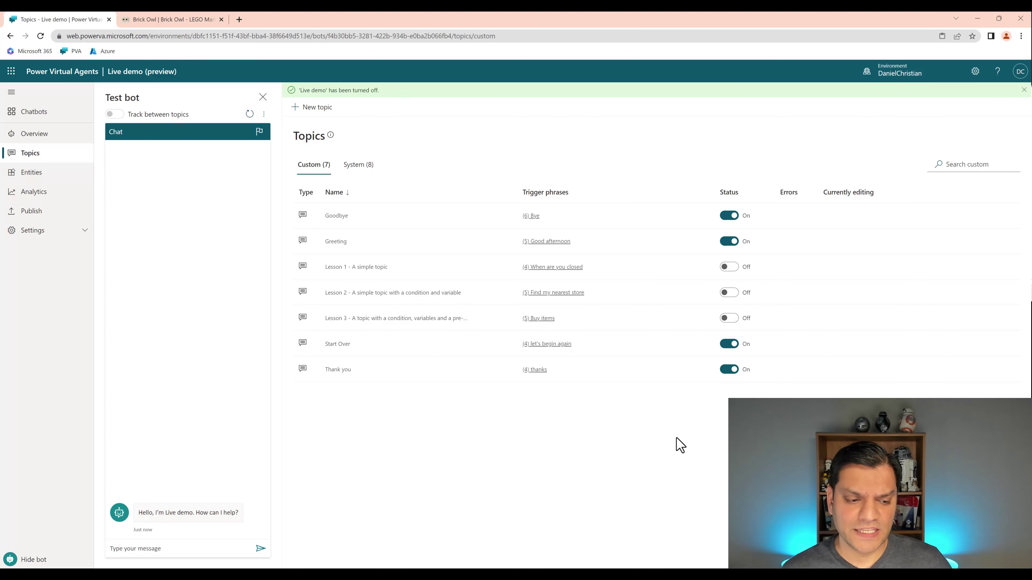
left_click(153, 552)
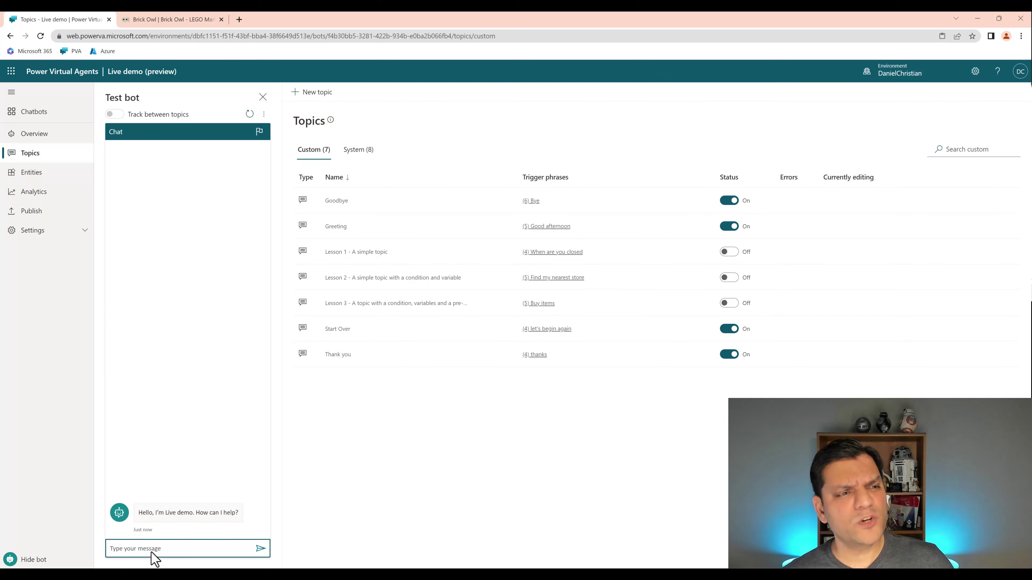
left_click(201, 17)
- Open the black LEGO Plate 1 x 2 page on Brick Owl and select its title
scroll(205, 444, "down", 9)
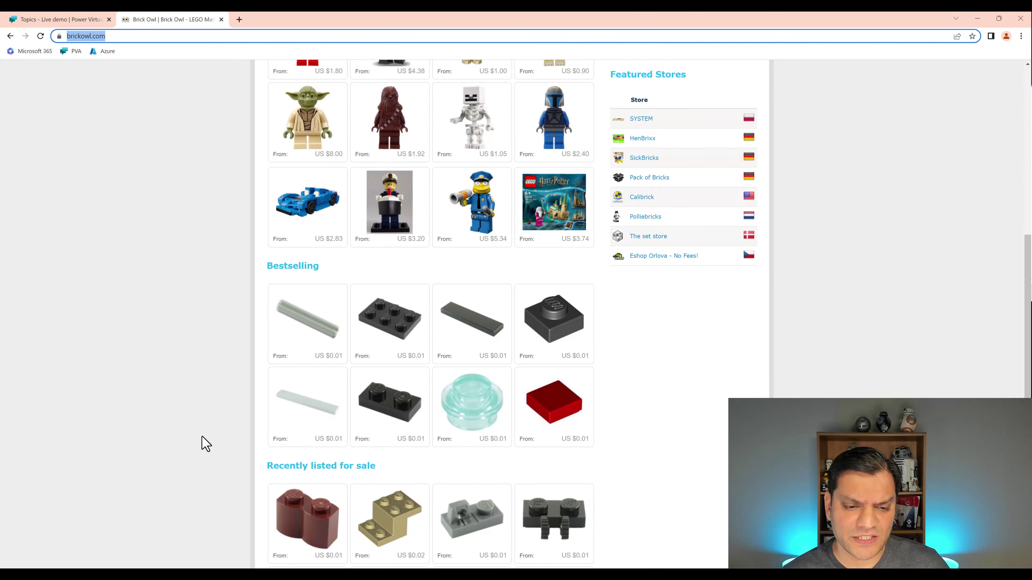
scroll(205, 444, "down", 2)
left_click(402, 309)
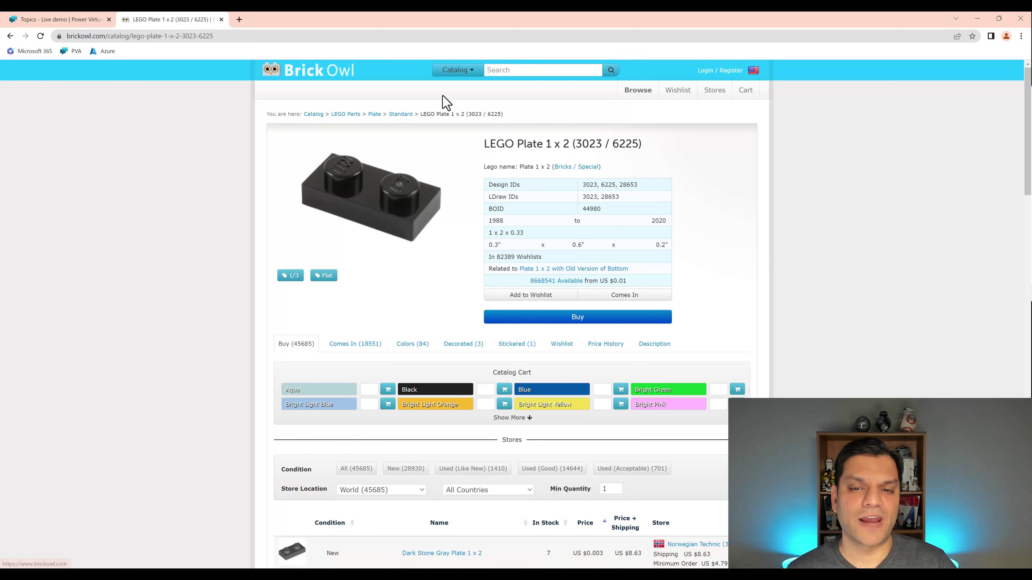
left_click_drag(569, 146, 486, 140)
key("ctrl+c")
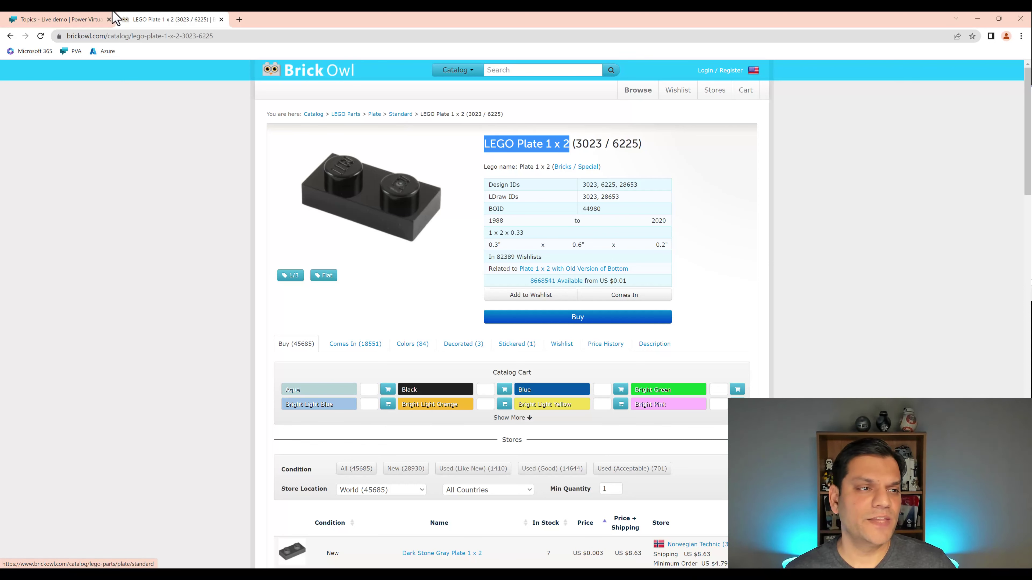
left_click(85, 18)
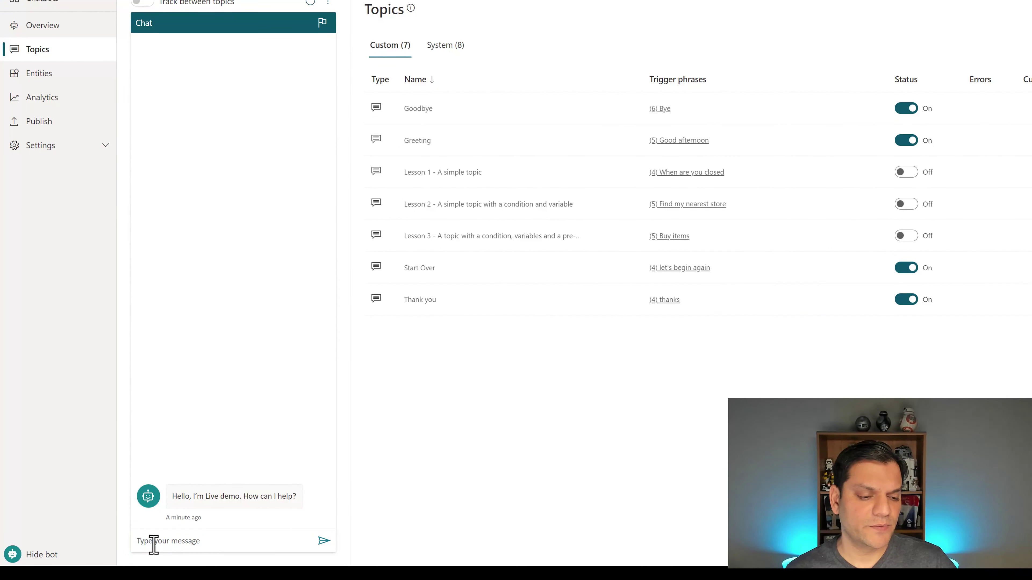
- Ask the test bot 'LEGO Plate 1 x 2' and open the first brickowl.com link returned
key("ctrl+v")
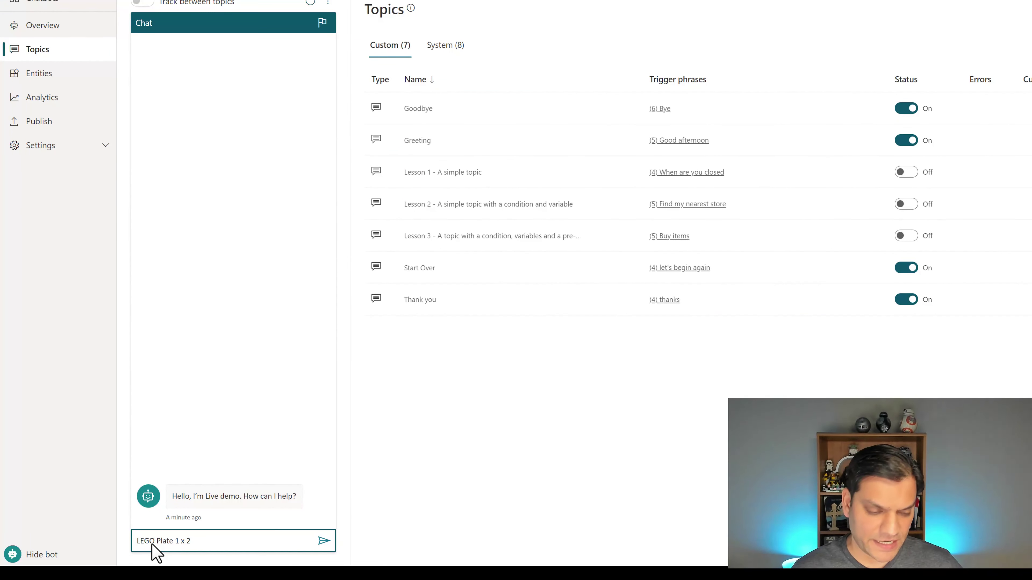
key("Return")
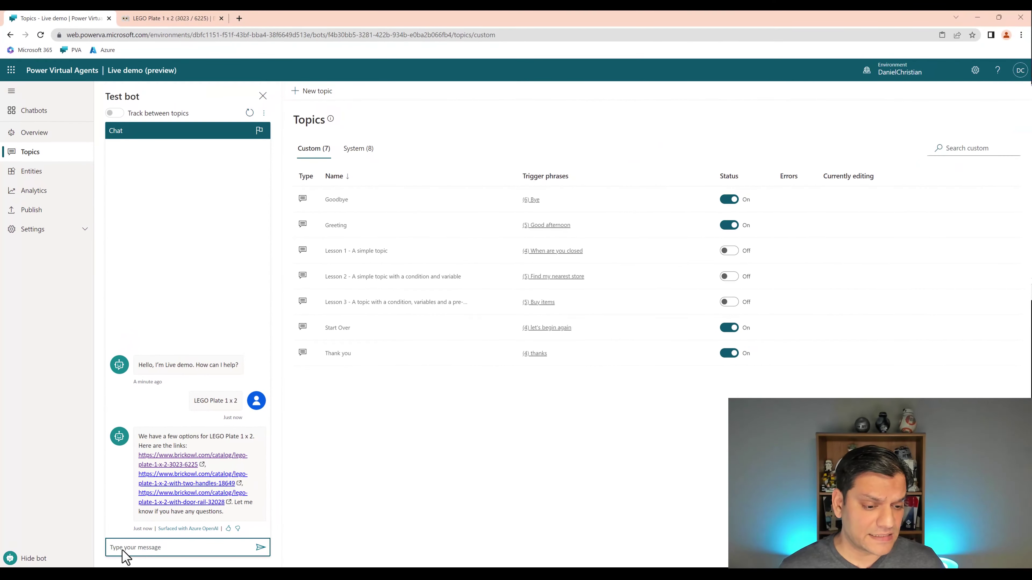
left_click(160, 472)
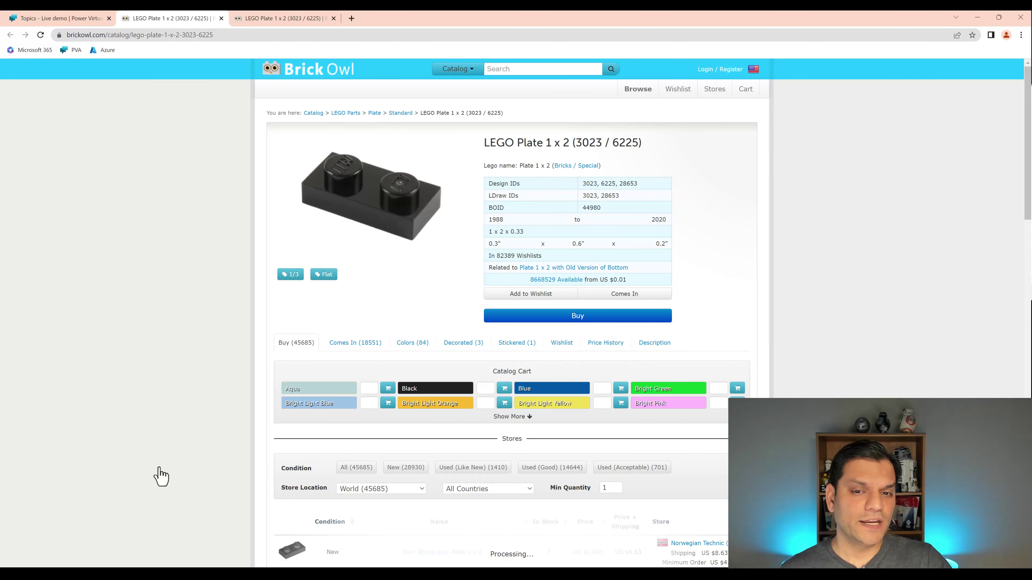
- Compare the bot-linked LEGO Plate 1 x 2 page with the original, close the original, and return to Live demo topics
left_click(237, 20)
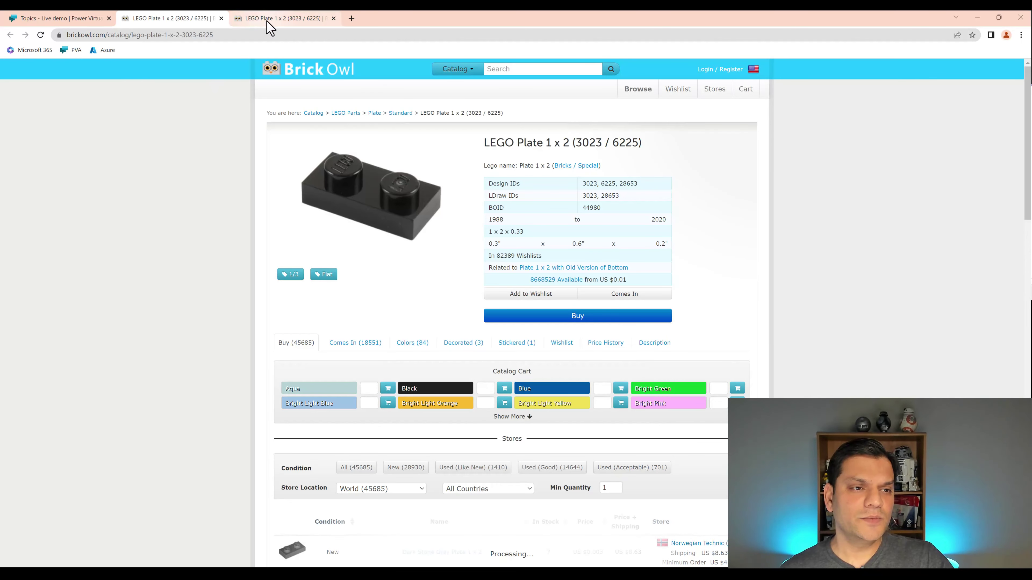
left_click(185, 19)
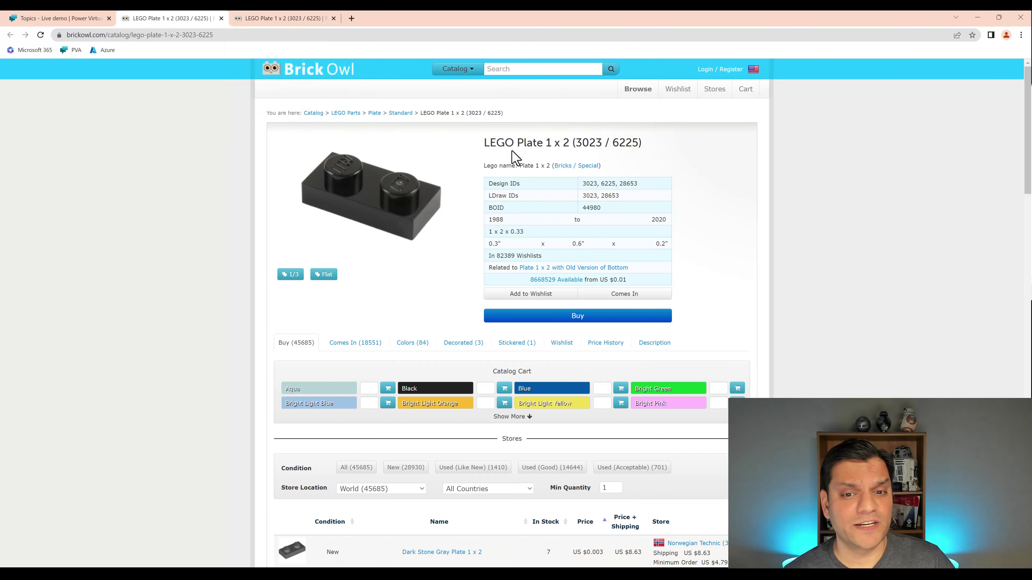
left_click(327, 21)
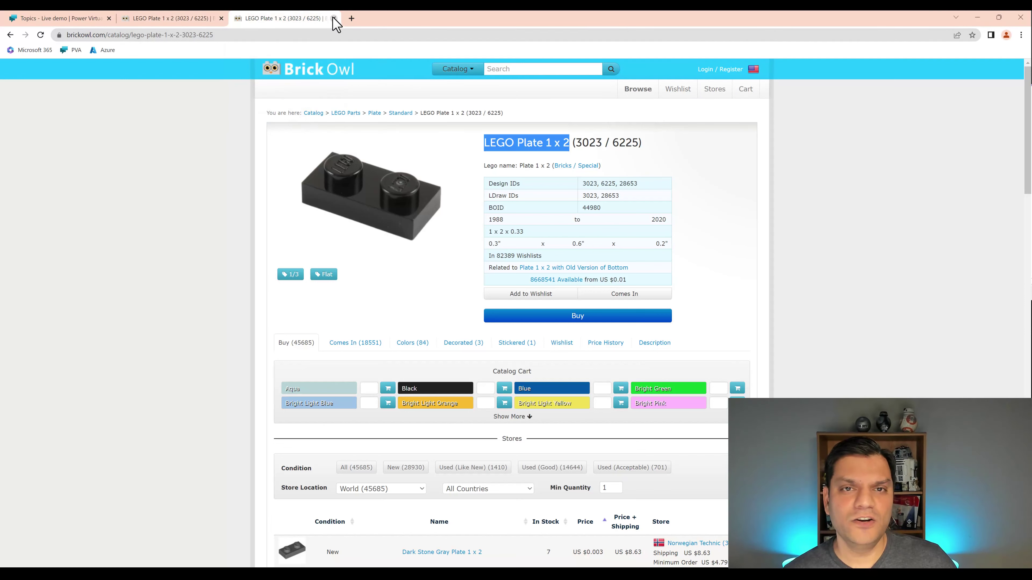
left_click(333, 18)
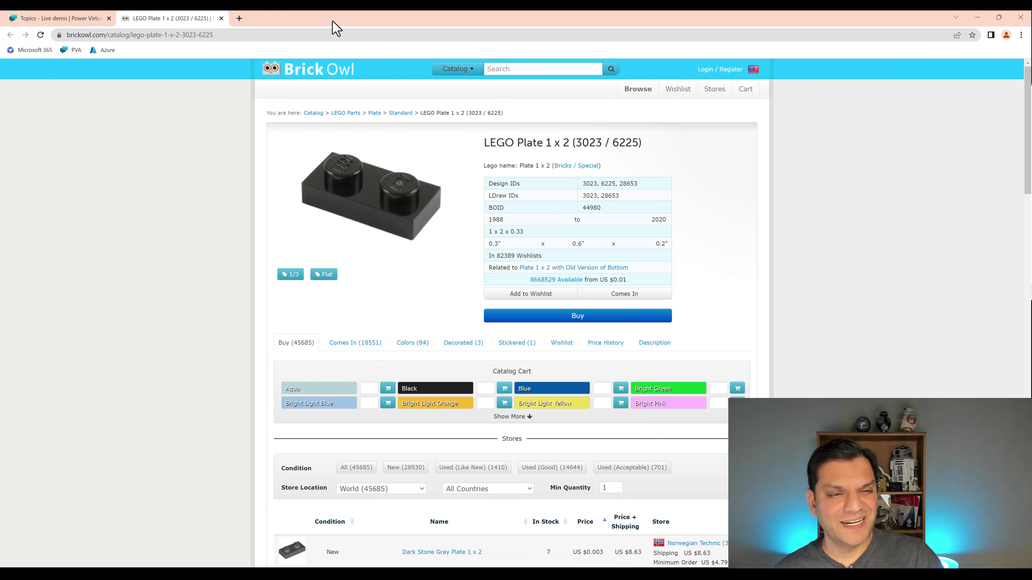
left_click(80, 18)
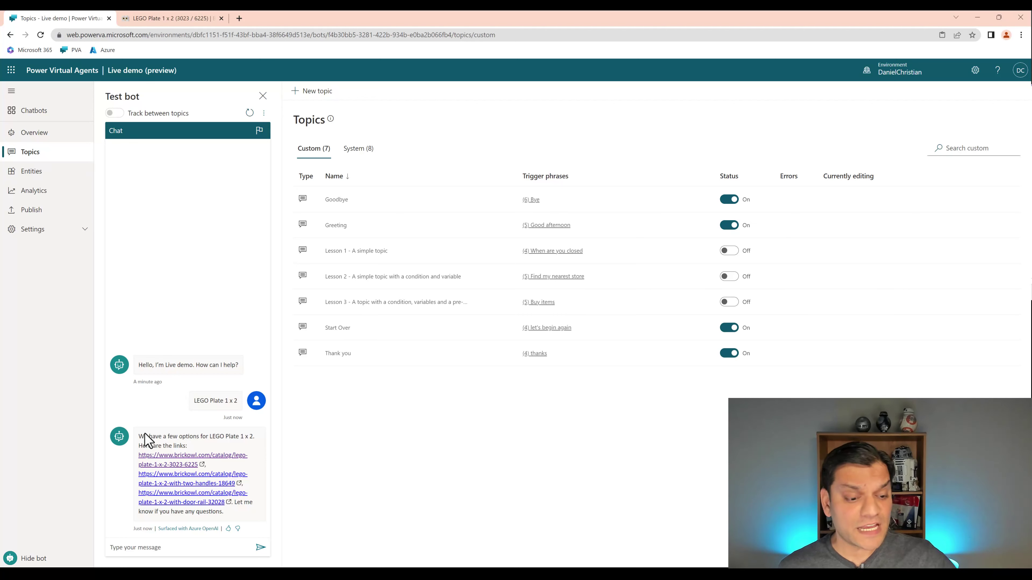
- Send 'Lego batman mini fig' to the test bot and open the Buy LEGO Batman Minifigures link
left_click(183, 549)
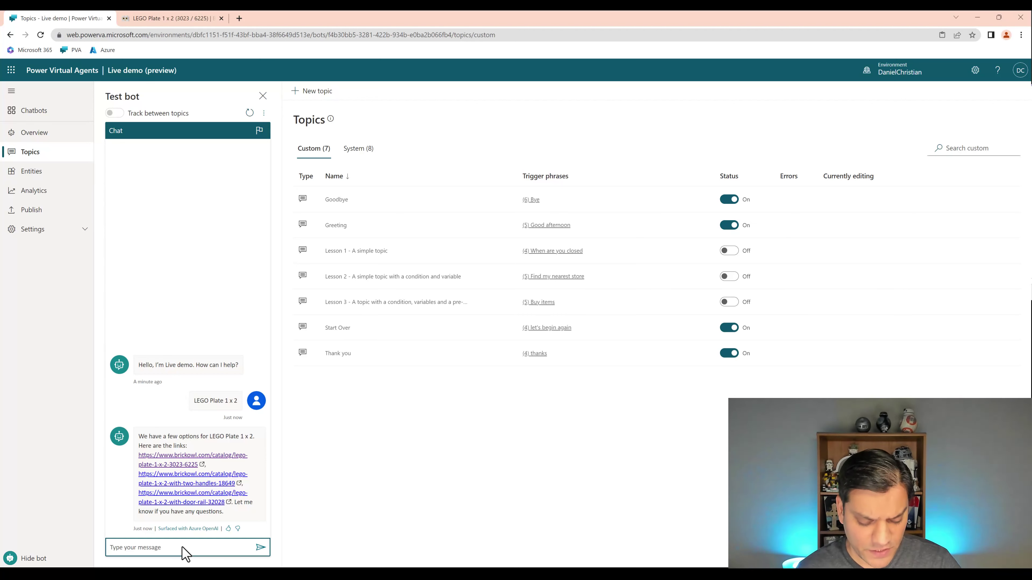
type("Lego bat")
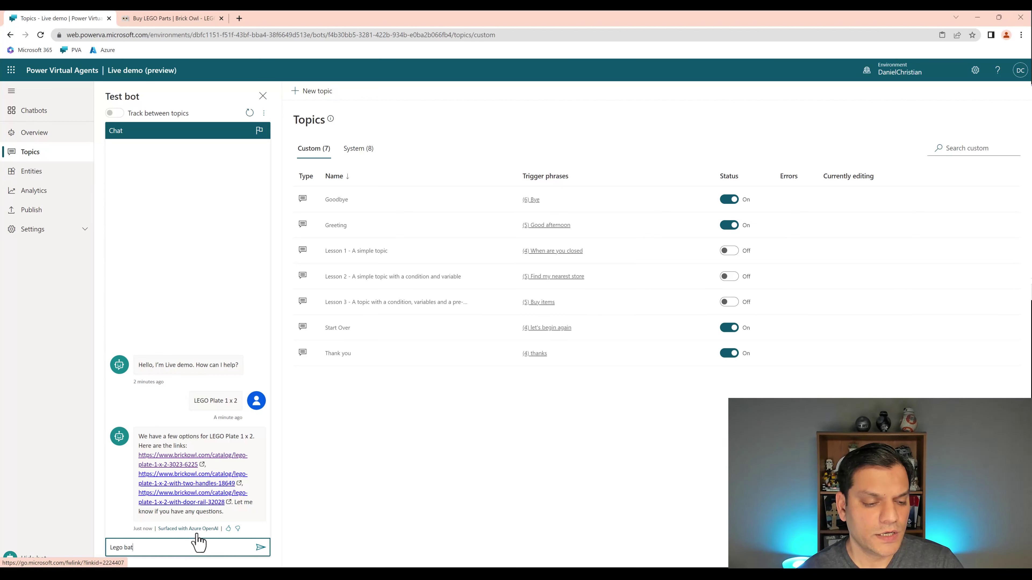
type("man mini ")
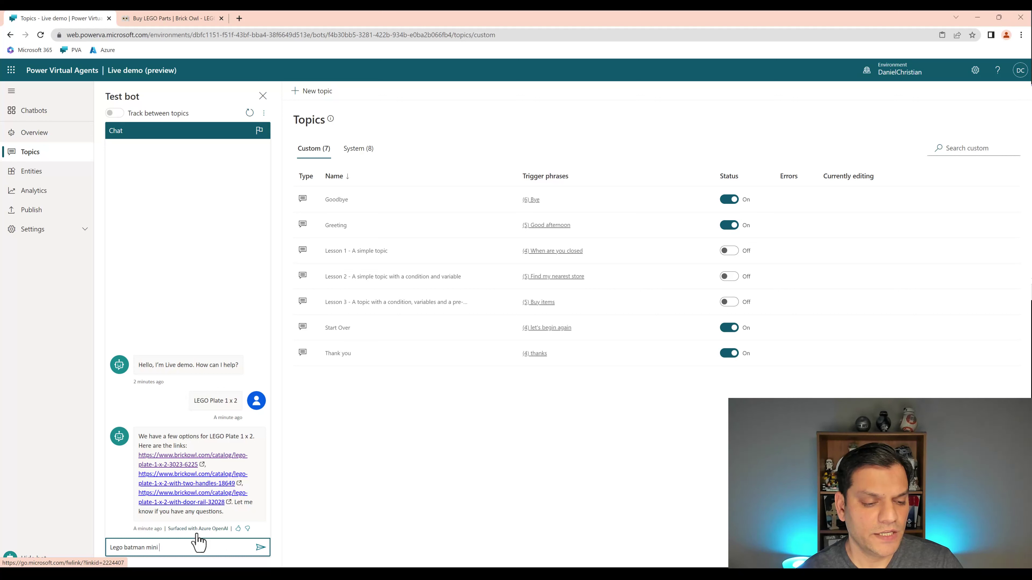
type("fig")
key("Return")
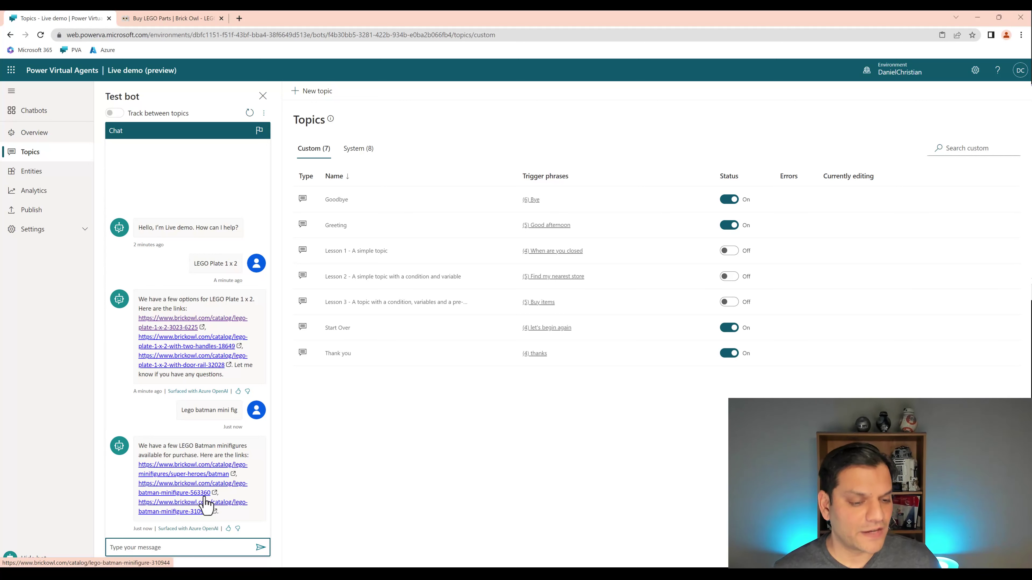
left_click(205, 471)
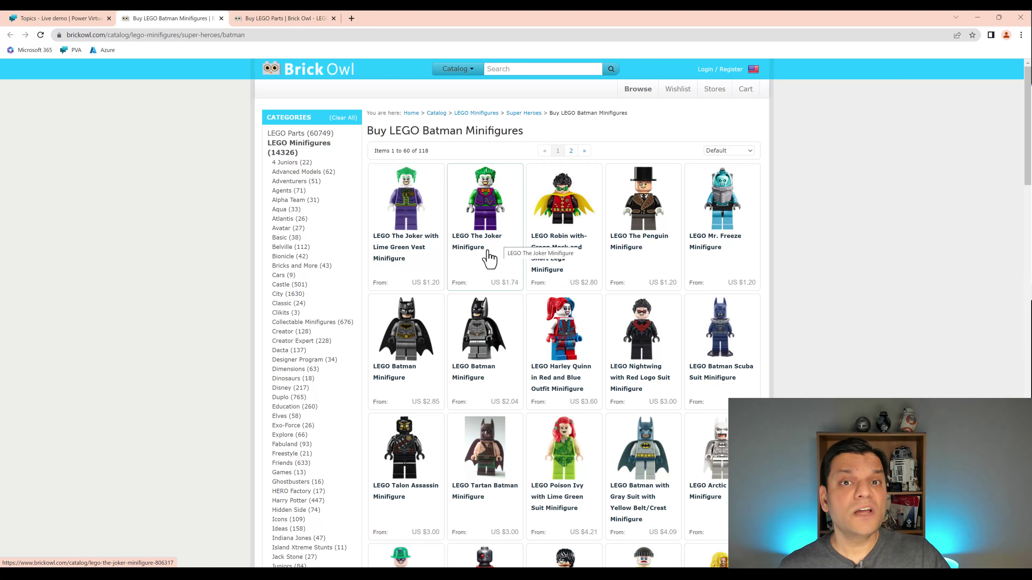
- Leave the Brick Owl Batman minifigures page and go back to the Topics - Live demo page
left_click(36, 18)
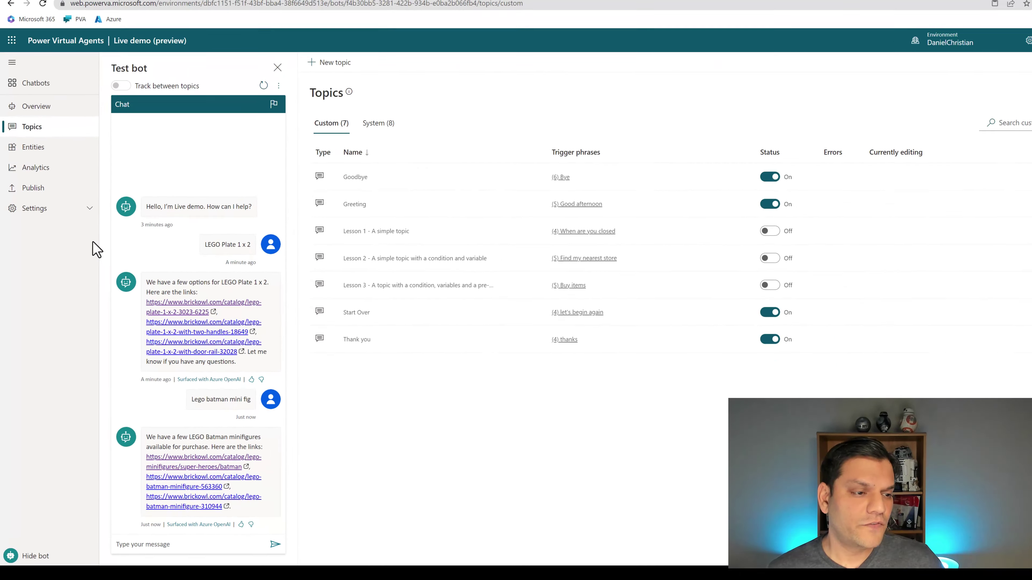
- Go to the Live demo bot's AI capabilities settings and expand the Bot content moderation dropdown
left_click(96, 52)
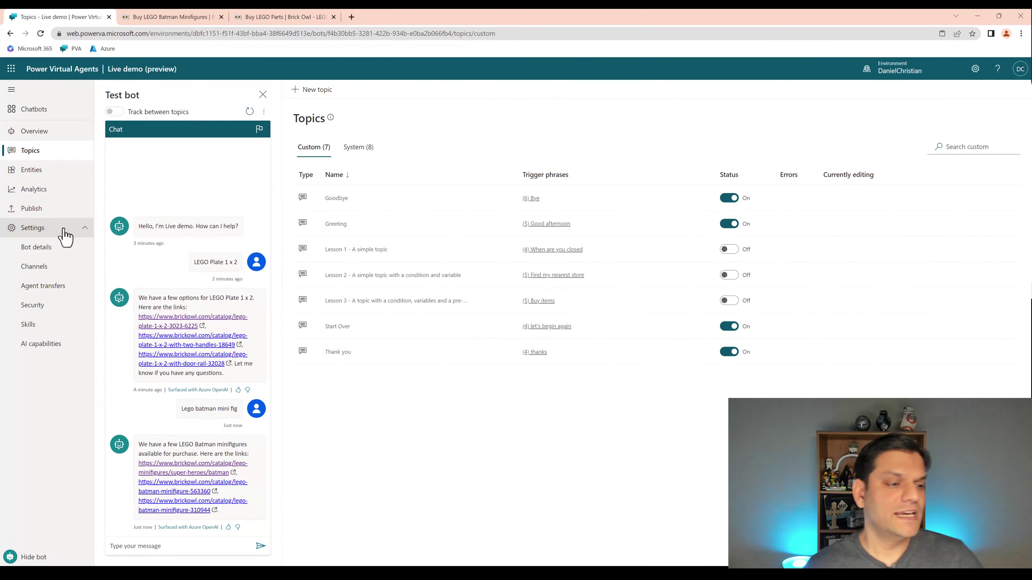
left_click(40, 347)
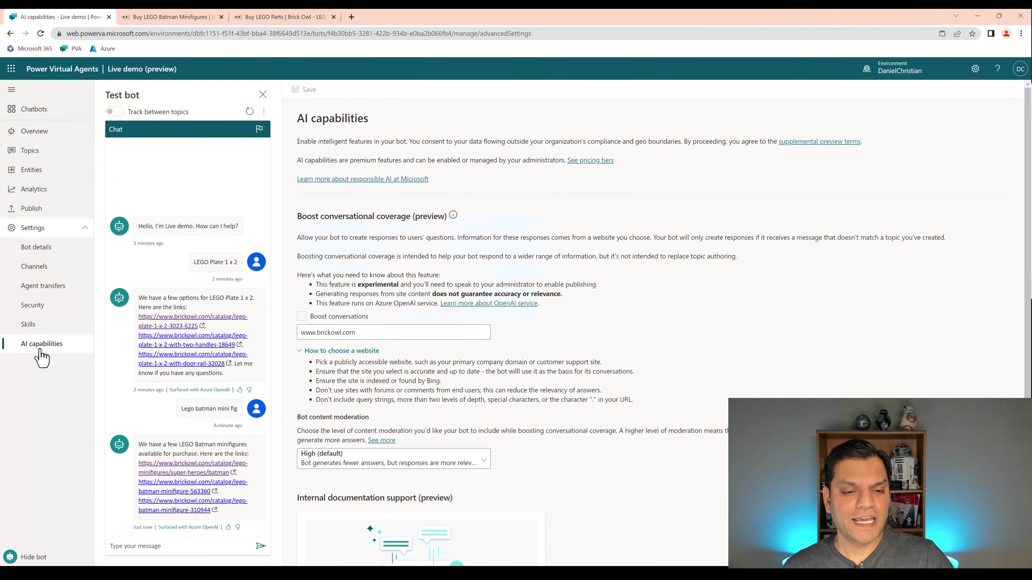
scroll(559, 389, "down", 3)
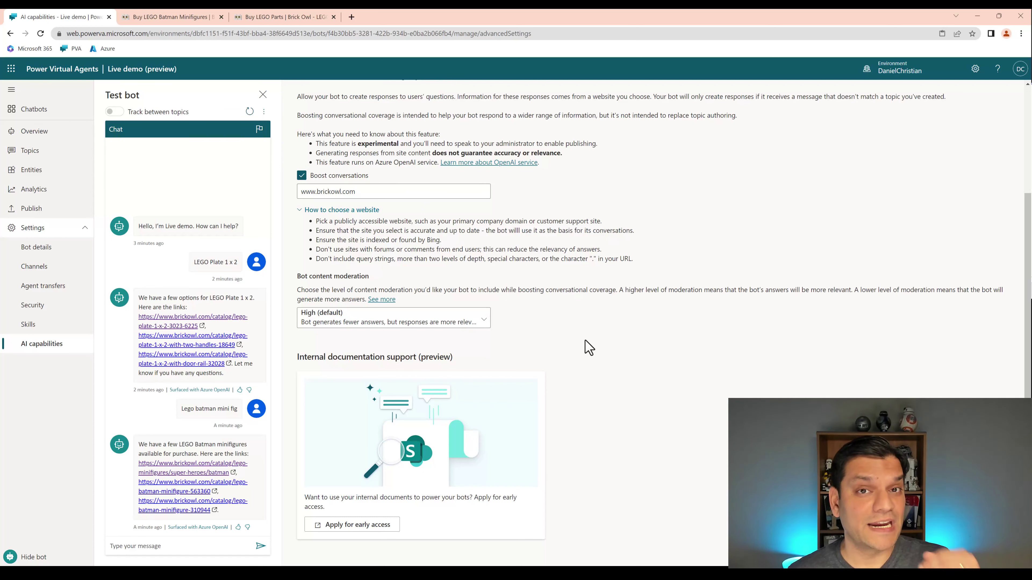
scroll(589, 347, "down", 1)
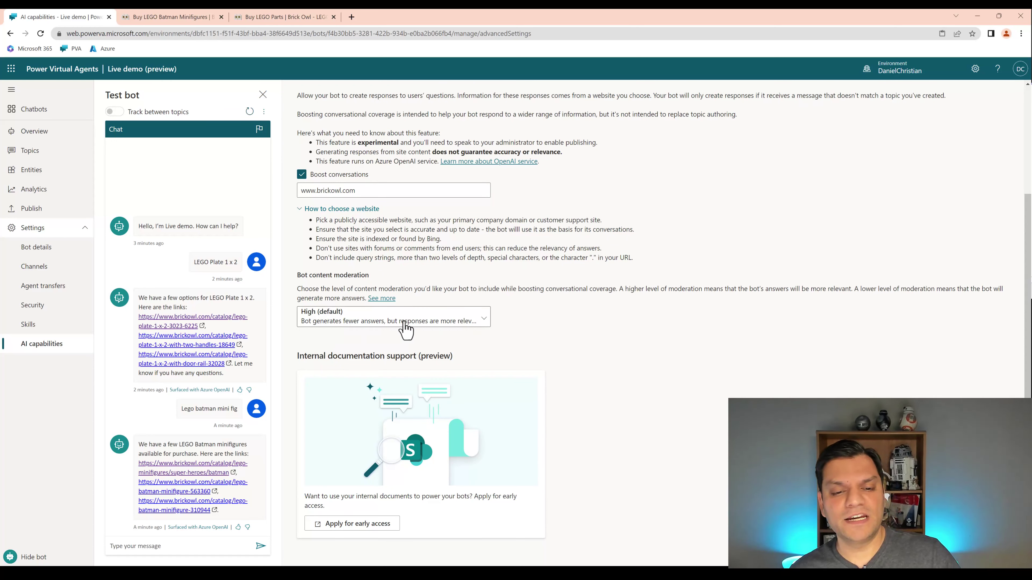
left_click(460, 323)
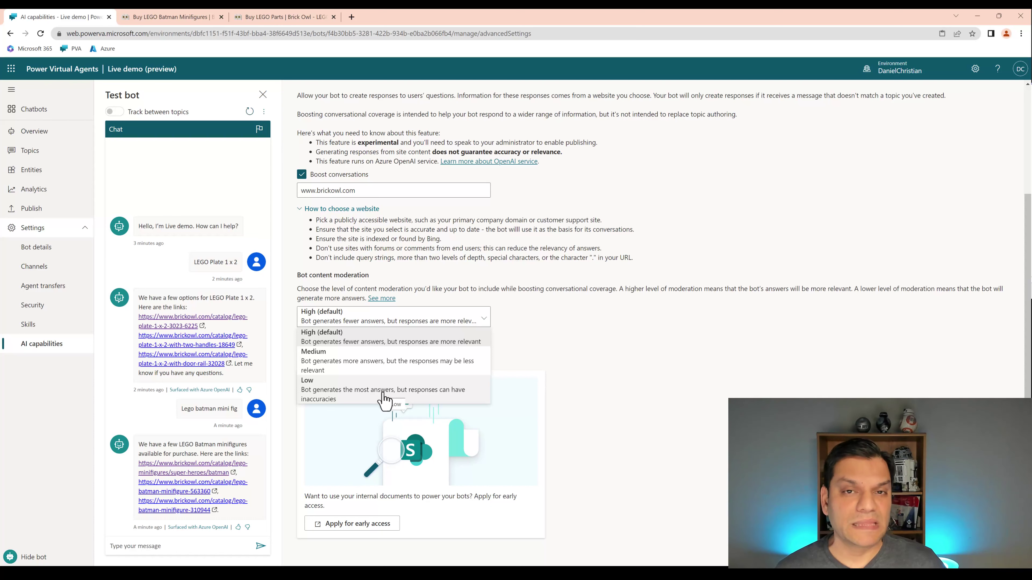
- Leave moderation at High (default), then view and close the internal documents early-access form
scroll(577, 380, "up", 1)
left_click(578, 382)
scroll(560, 426, "down", 1)
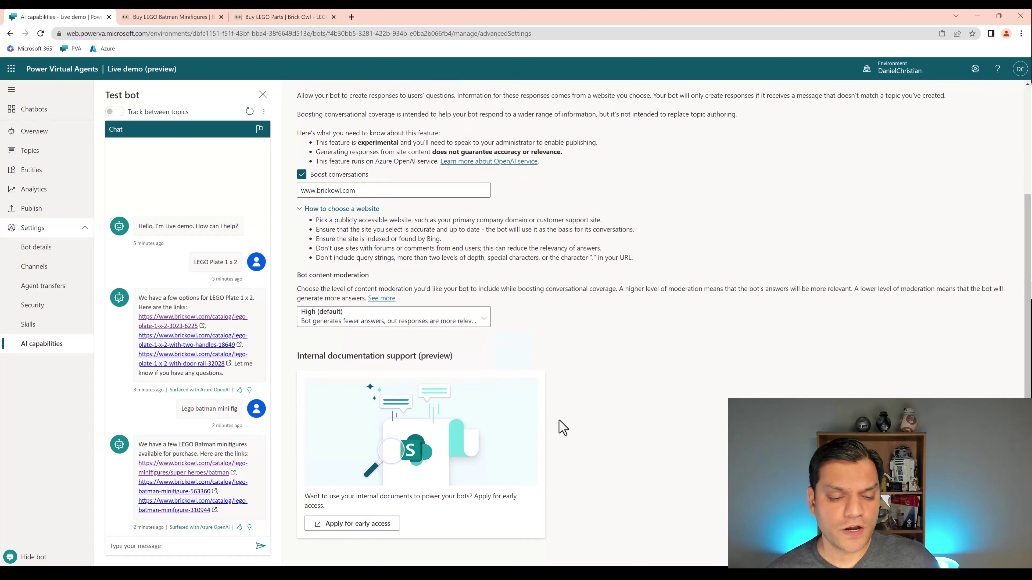
left_click(382, 528)
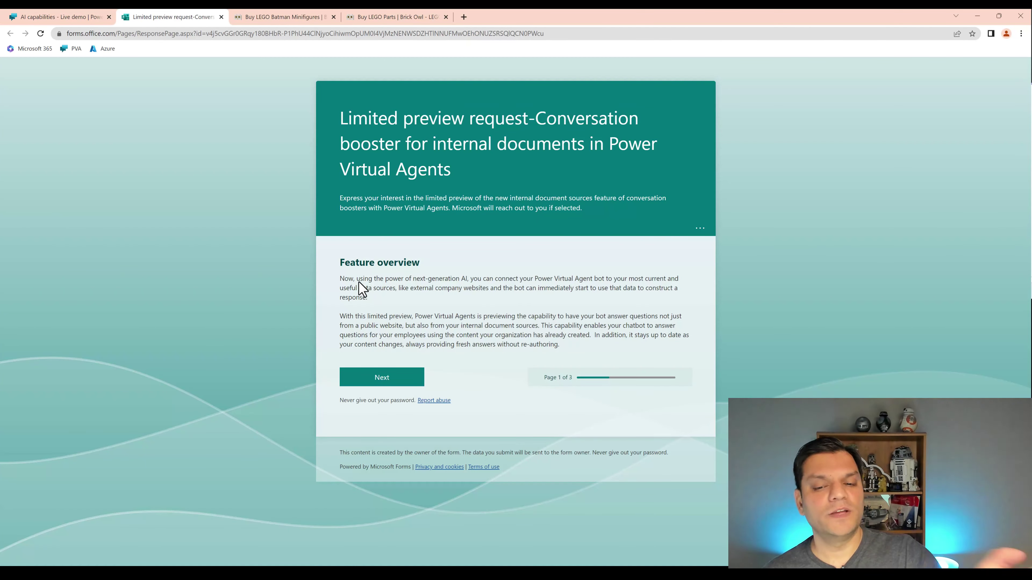
left_click(221, 17)
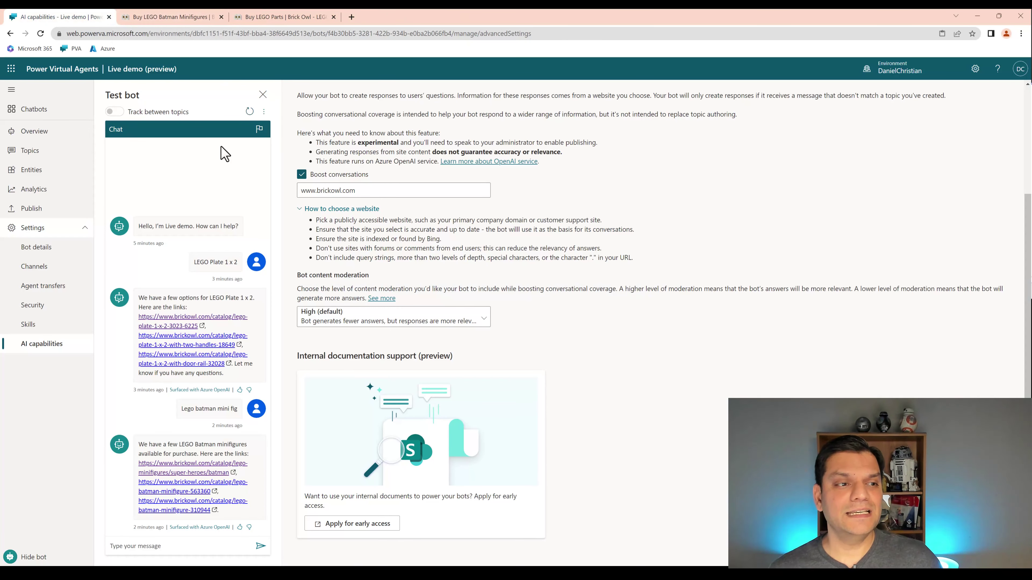